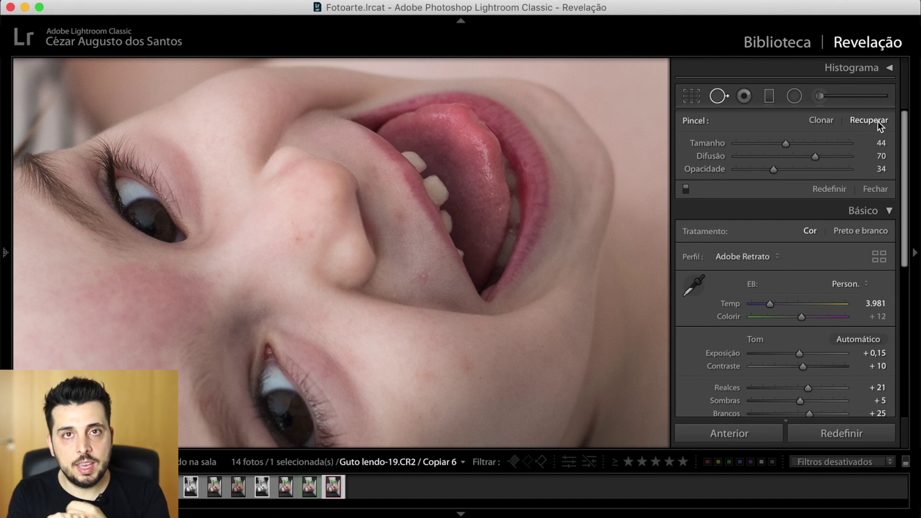
Paint over the nose with the spot brush in Clonar mode at size 73, sampling from the child's upper eye
click(818, 122)
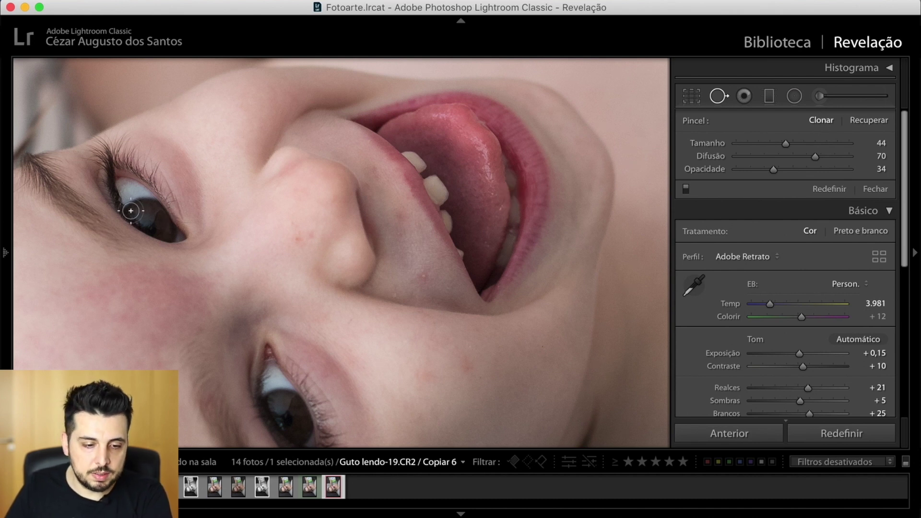
scroll(136, 202, up, 6)
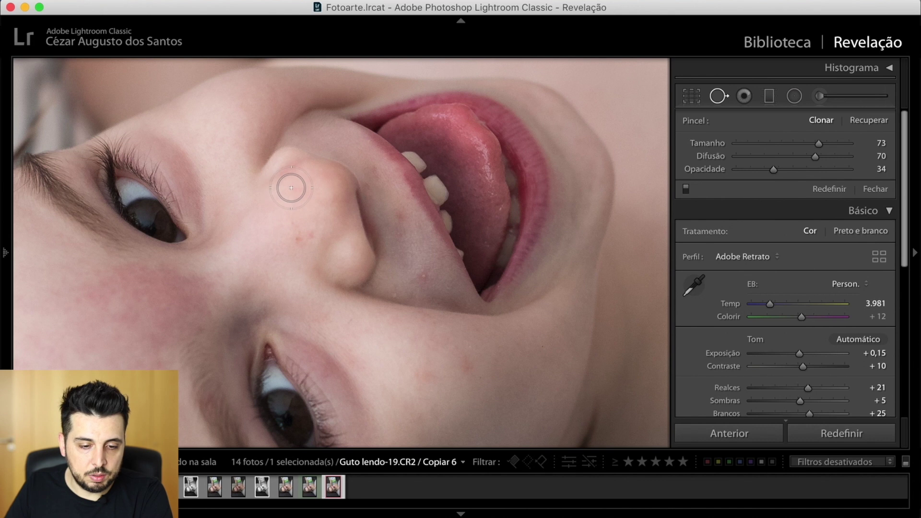
mouse_move(284, 181)
mouse_down()
mouse_move(308, 214)
mouse_move(300, 201)
mouse_move(312, 208)
mouse_move(308, 192)
mouse_move(318, 226)
mouse_move(327, 231)
mouse_move(329, 220)
mouse_up()
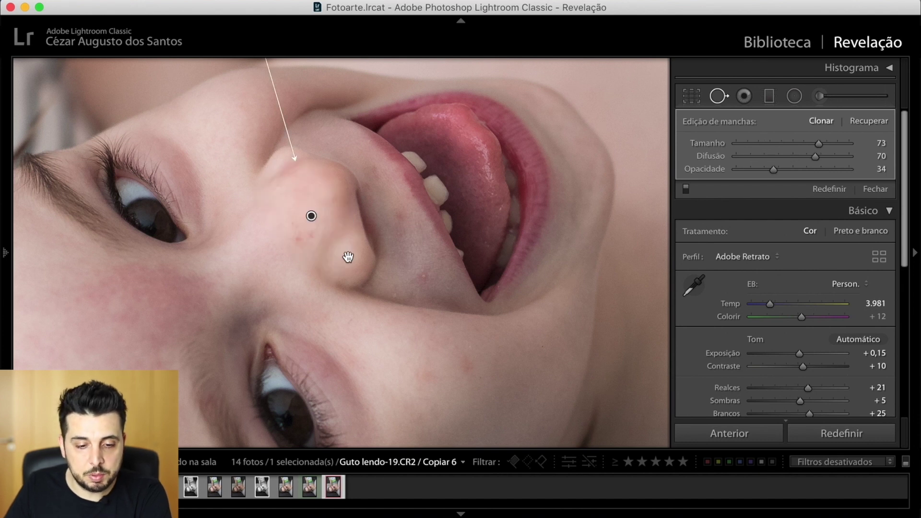
click(272, 172)
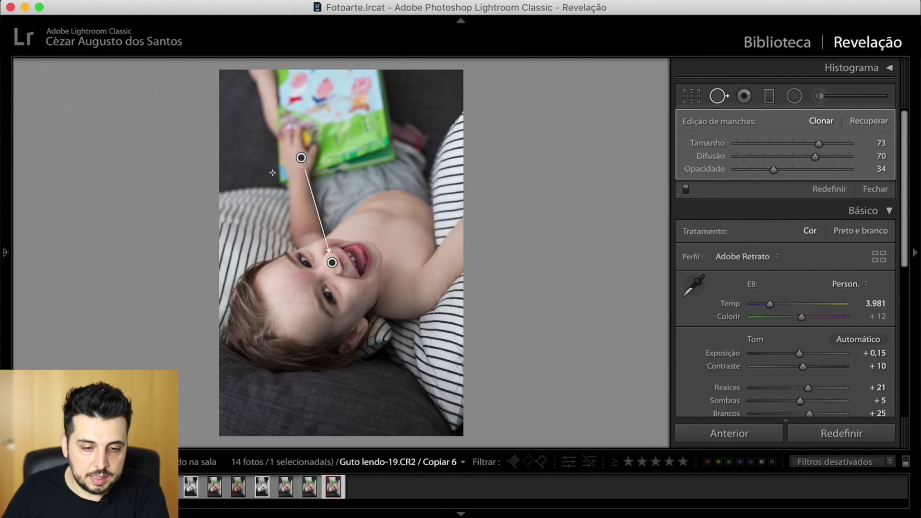
drag(301, 157, 303, 260)
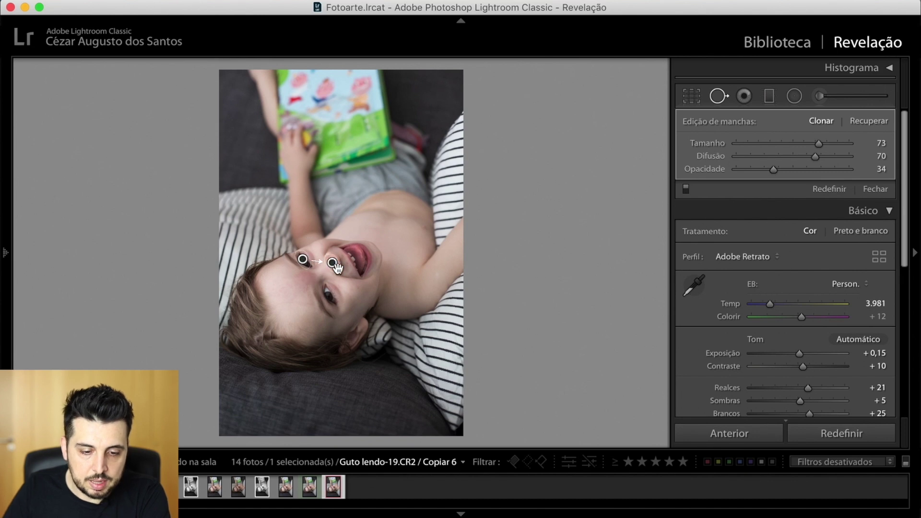
key(z)
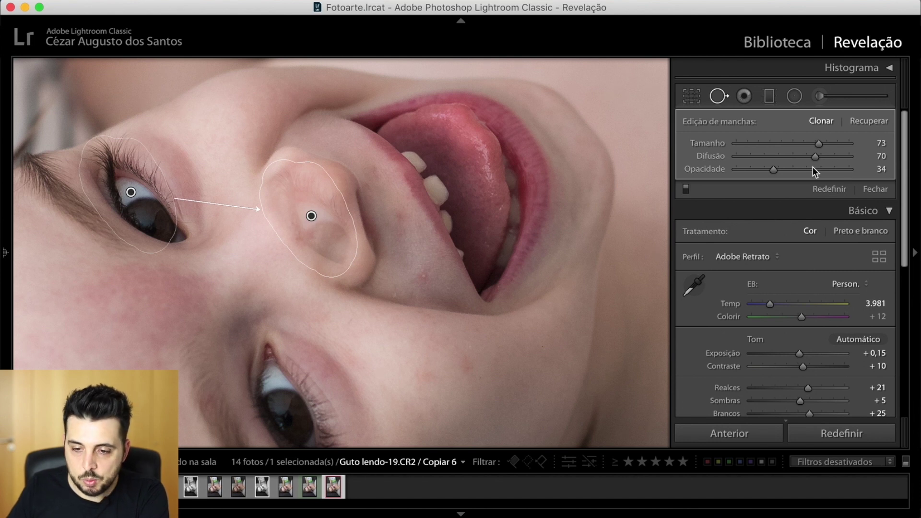
Set the cloned nose spot's Opacidade to 100 and Difusão to 57, and remove the spot
drag(773, 170, 884, 171)
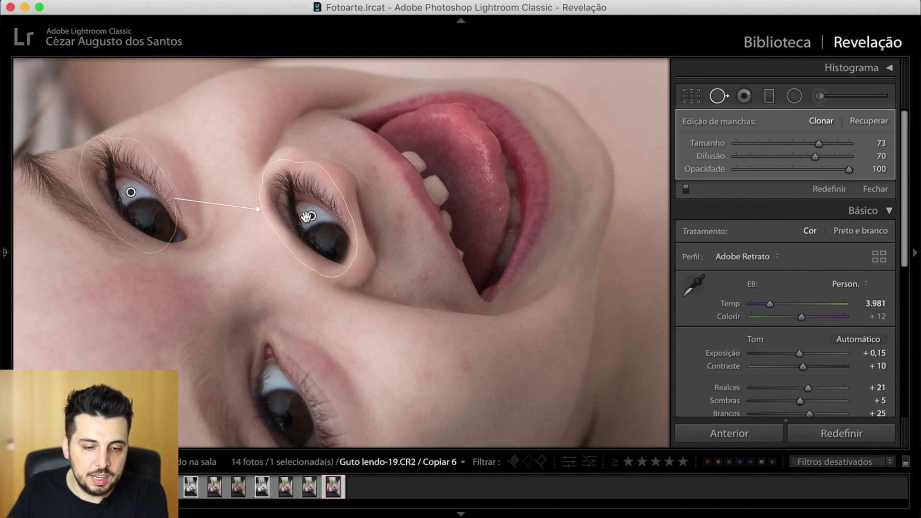
mouse_move(855, 170)
mouse_down()
mouse_move(712, 173)
mouse_move(868, 172)
mouse_up()
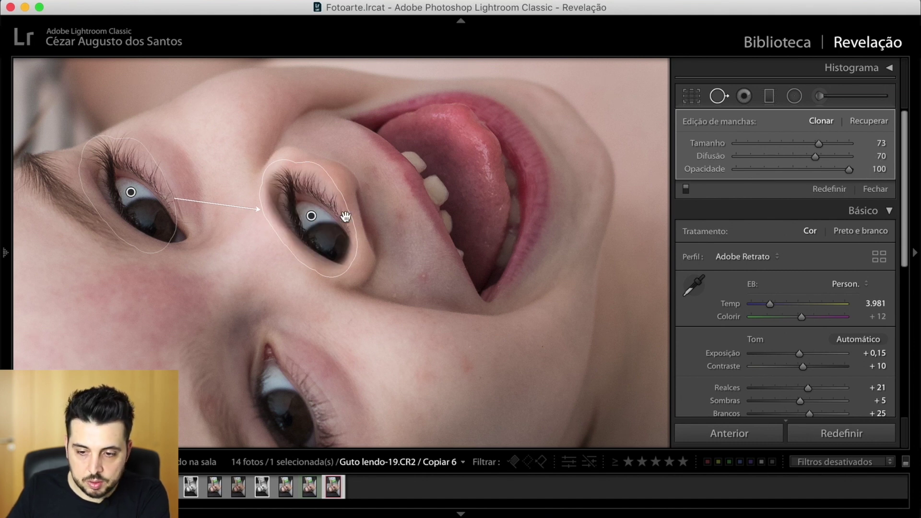
drag(815, 157, 687, 163)
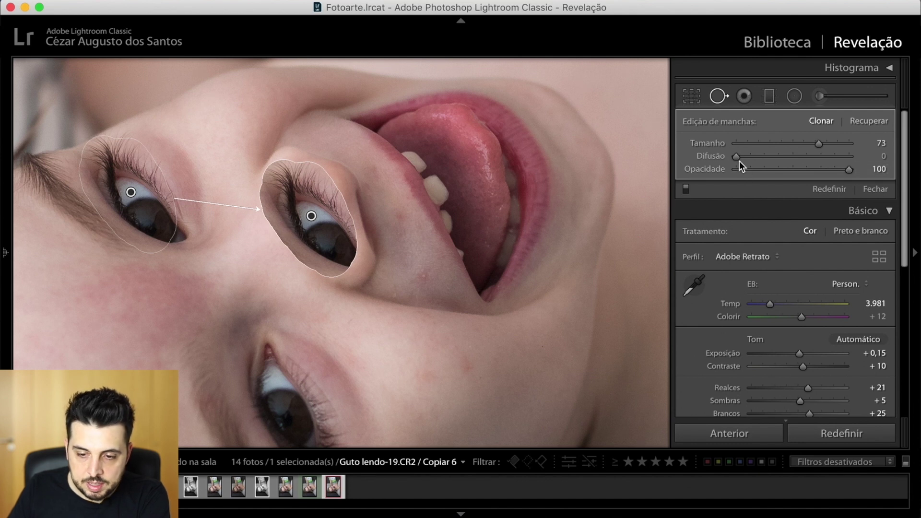
drag(737, 157, 800, 159)
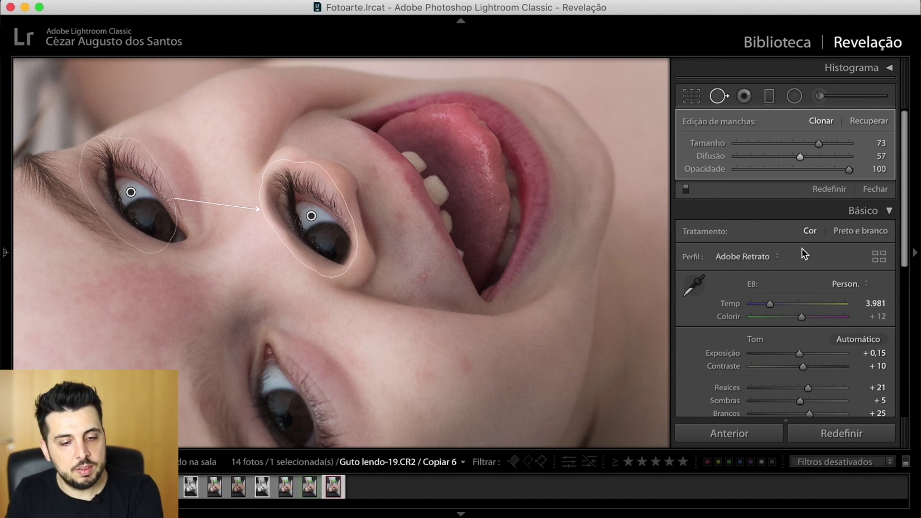
key(Escape)
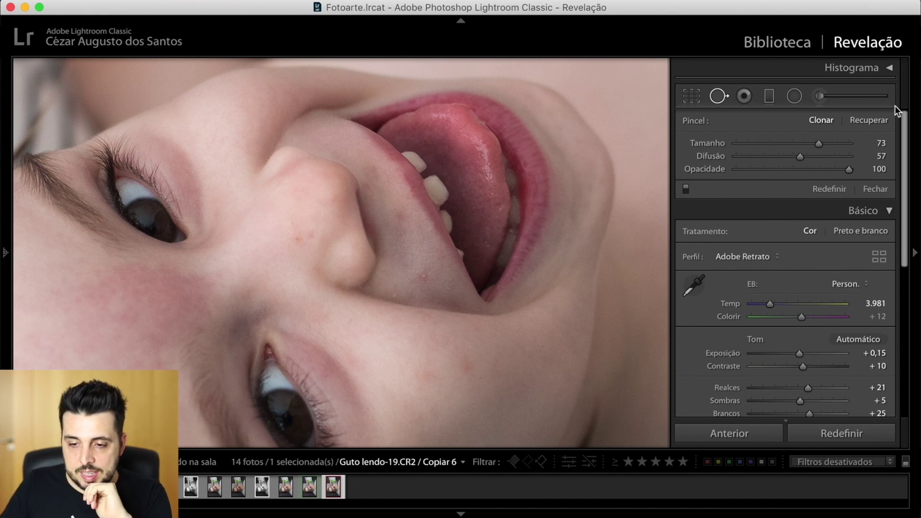
Switch the spot brush to Recuperar mode with Tamanho 77 and Difusão 41
click(870, 120)
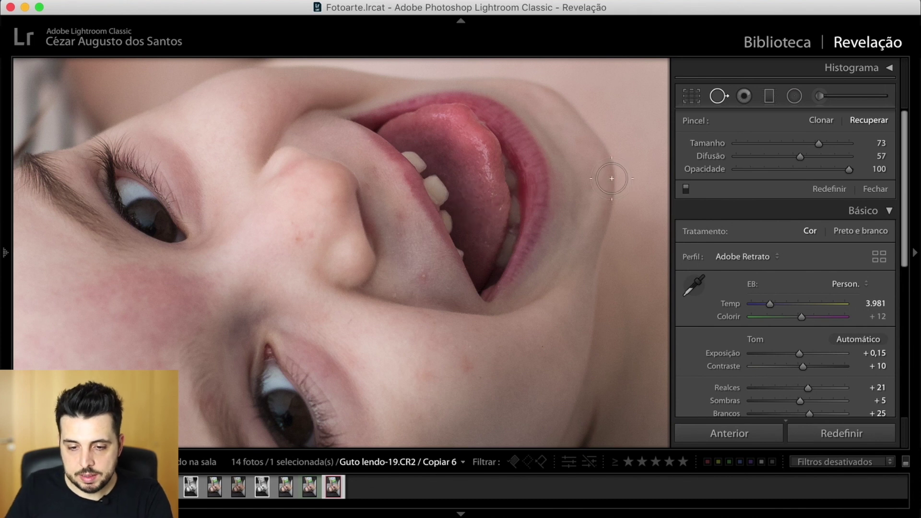
scroll(627, 178, up, 3)
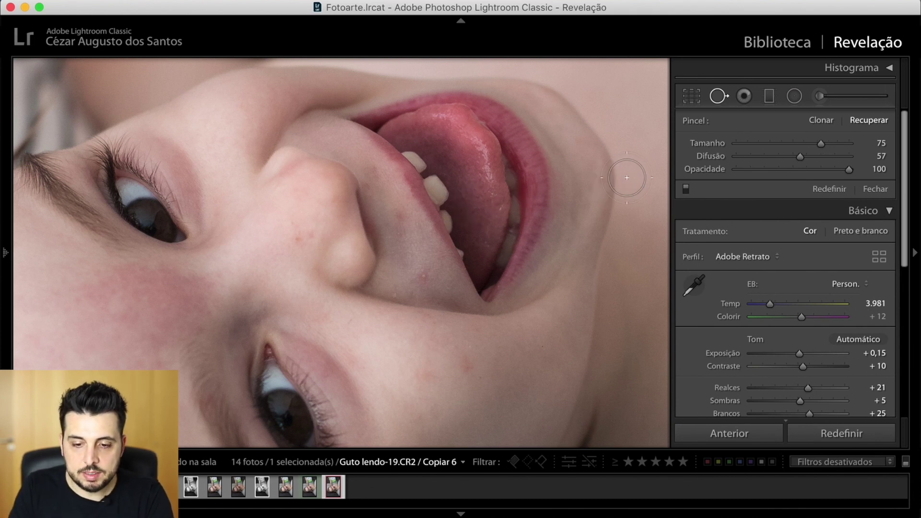
scroll(627, 177, down, 8)
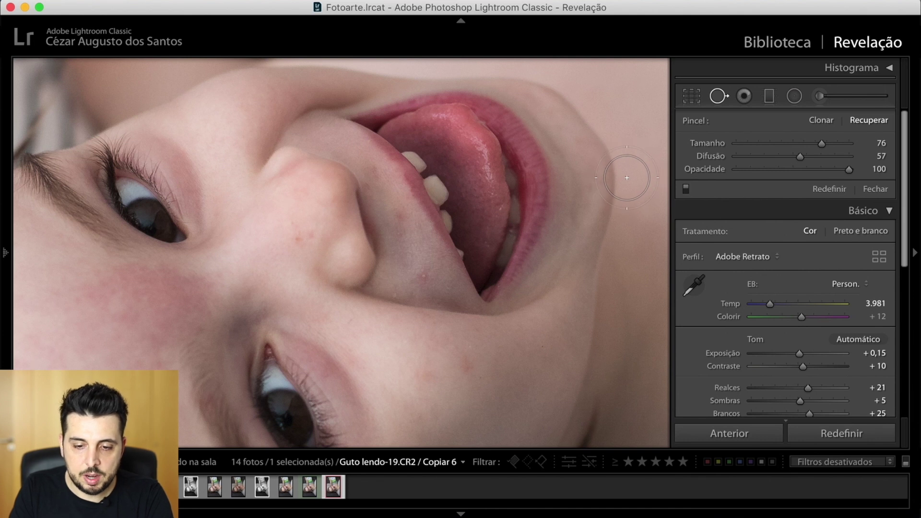
scroll(626, 178, up, 7)
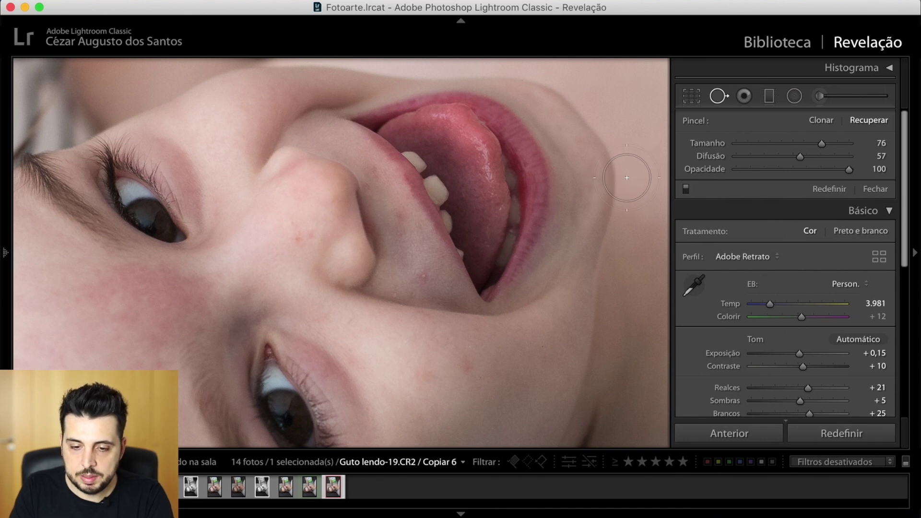
scroll(627, 177, up, 3)
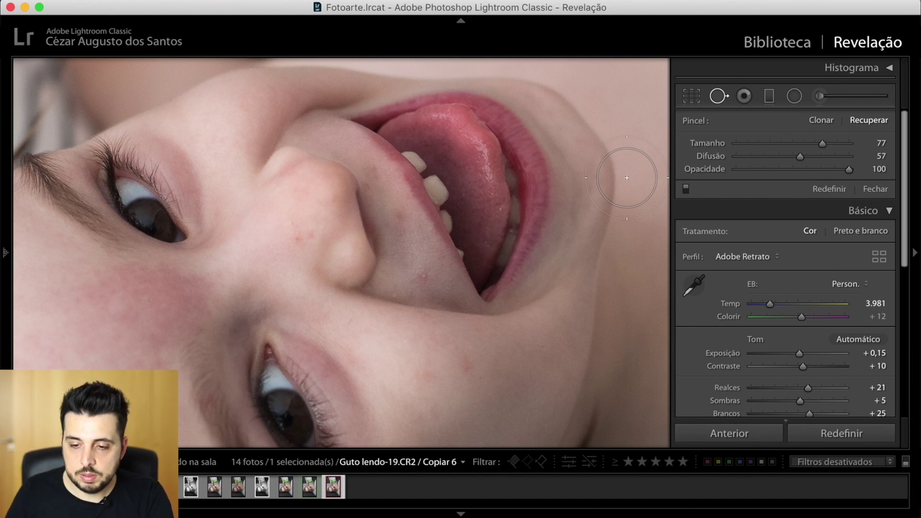
mouse_move(802, 157)
mouse_down()
mouse_move(773, 159)
mouse_move(784, 159)
mouse_up()
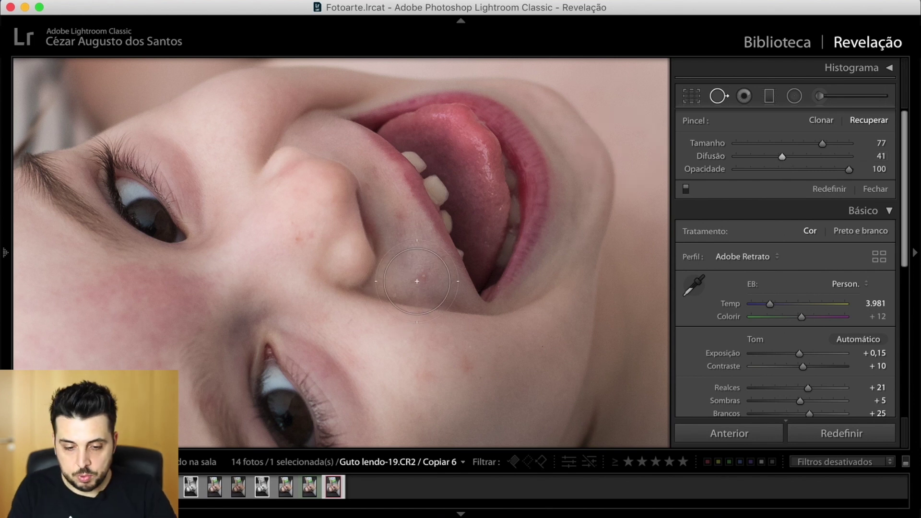
Set the healing brush to Tamanho 76 and Difusão 81 over the skin between nose and mouth
key(super+equal)
scroll(388, 299, down, 10)
scroll(388, 299, down, 3)
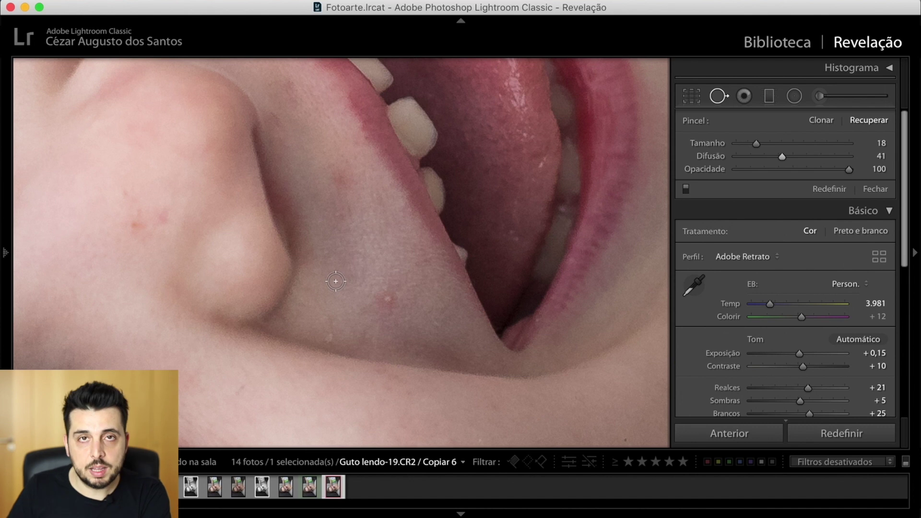
scroll(341, 283, up, 12)
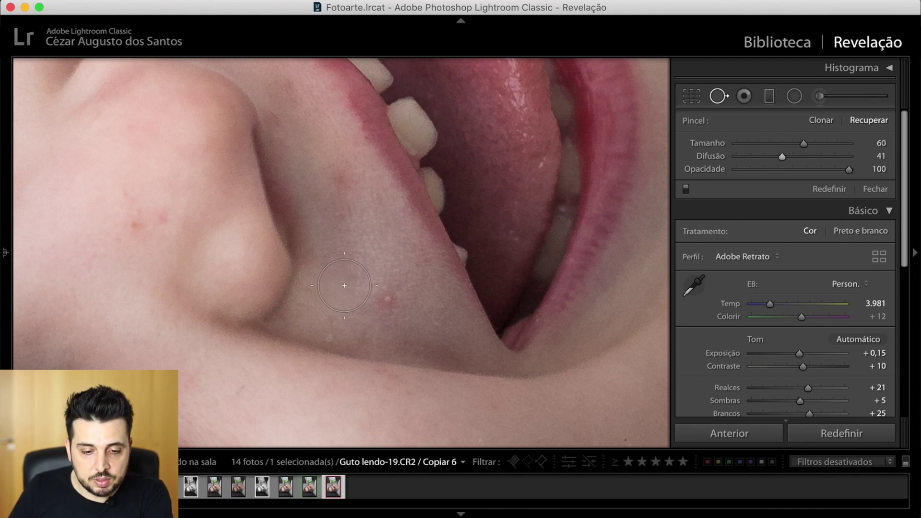
scroll(344, 285, down, 2)
scroll(344, 285, up, 7)
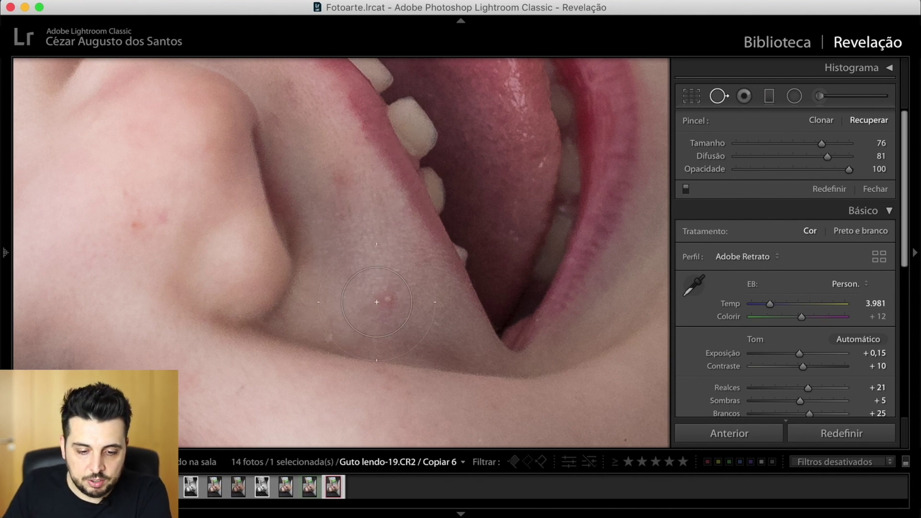
Heal the red pimple between nose and mouth with Tamanho 24 and Difusão 45, sampling the clean skin just above it
scroll(388, 300, down, 3)
scroll(388, 299, down, 4)
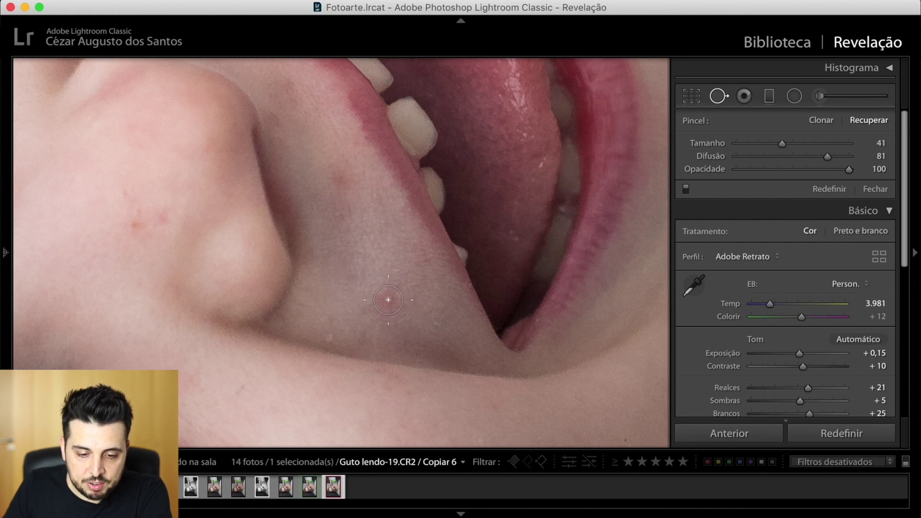
scroll(388, 300, down, 2)
scroll(388, 299, down, 2)
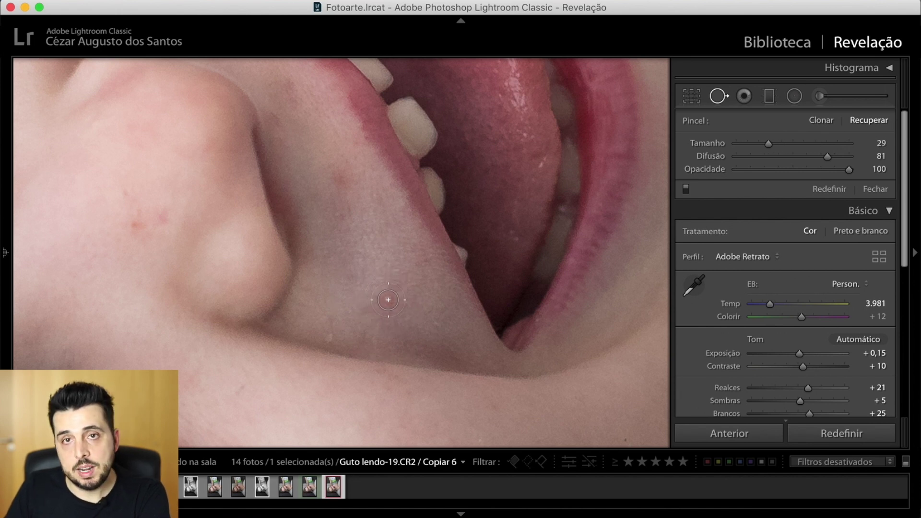
drag(827, 157, 786, 159)
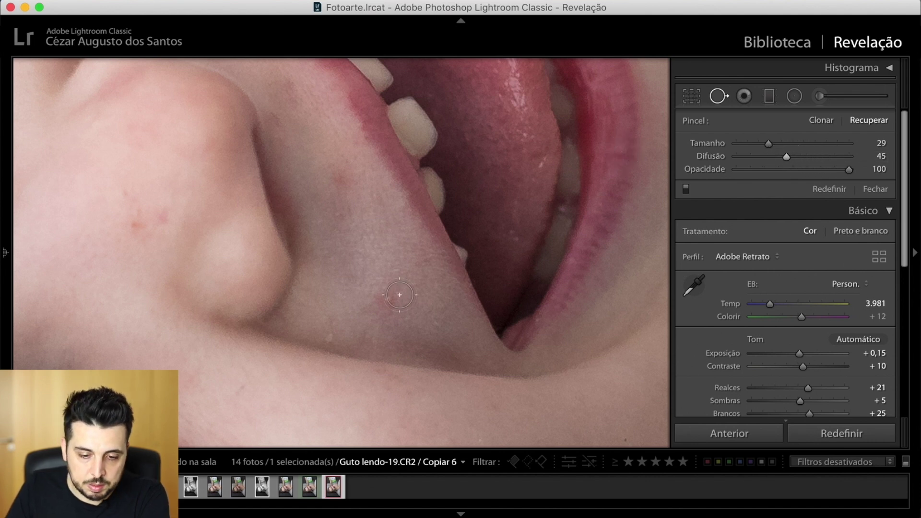
scroll(388, 299, down, 5)
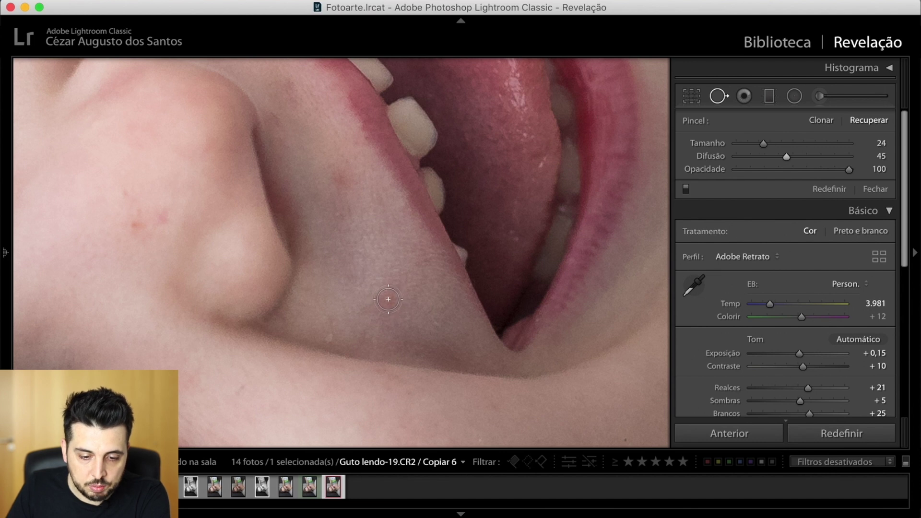
click(388, 300)
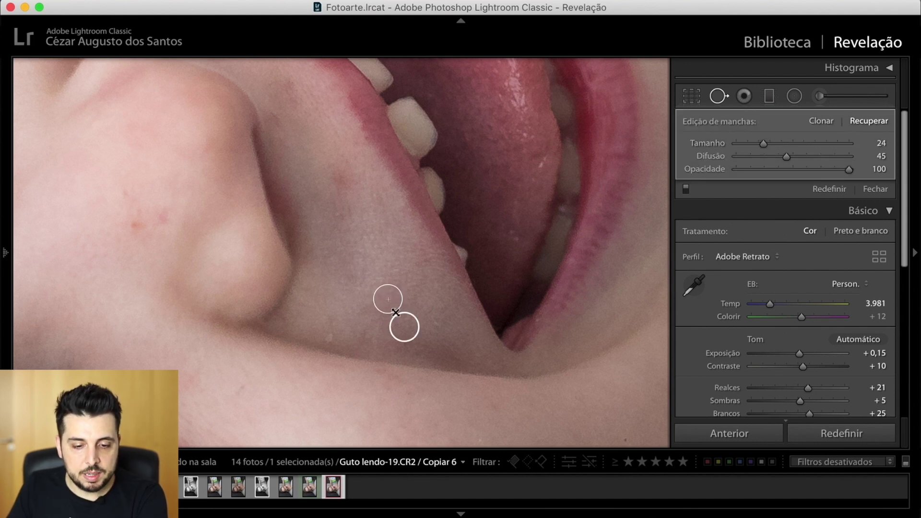
drag(405, 327, 378, 263)
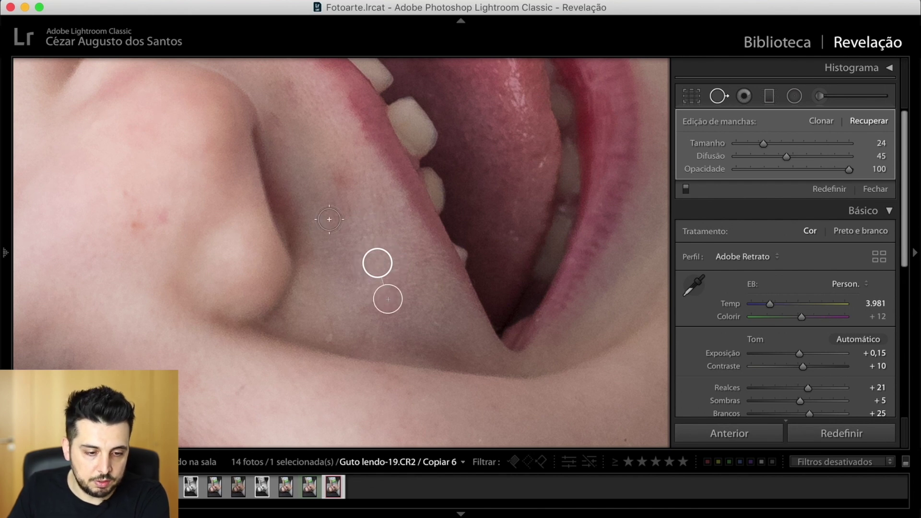
Heal the two small red spots on the side of the nose at Tamanho 17, sampling clean nose skin nearby
scroll(134, 225, down, 3)
click(134, 225)
mouse_move(111, 203)
mouse_down()
mouse_move(110, 231)
mouse_move(140, 254)
mouse_up()
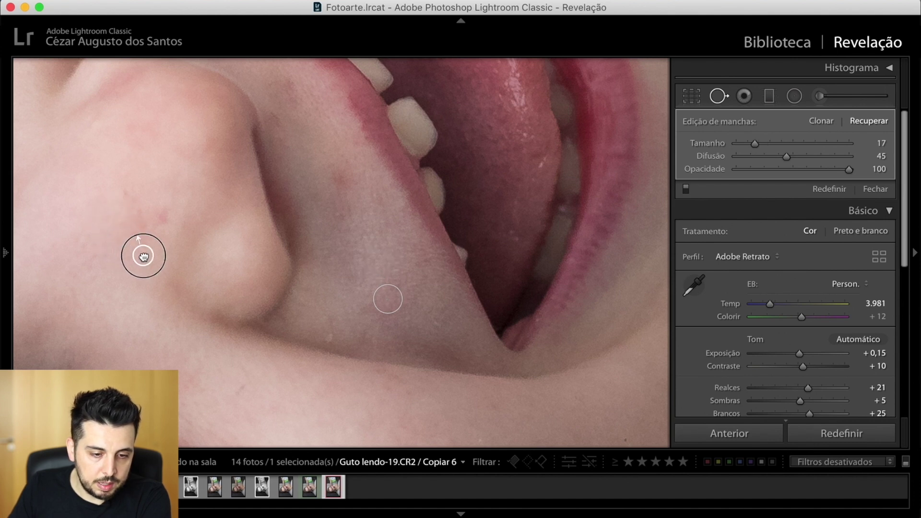
click(164, 217)
drag(200, 220, 180, 186)
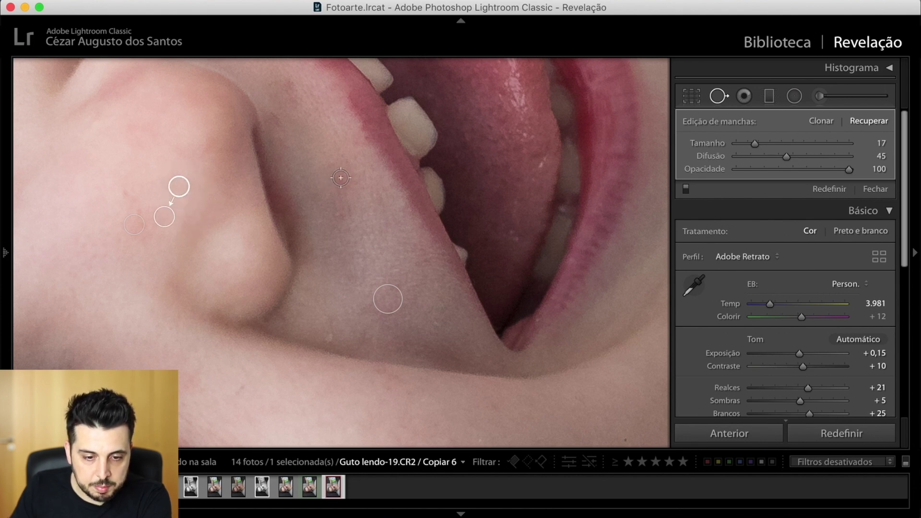
Heal the reddish mark near the upper lip from the skin above it, and the small blemish at the crease below the nostril
click(341, 179)
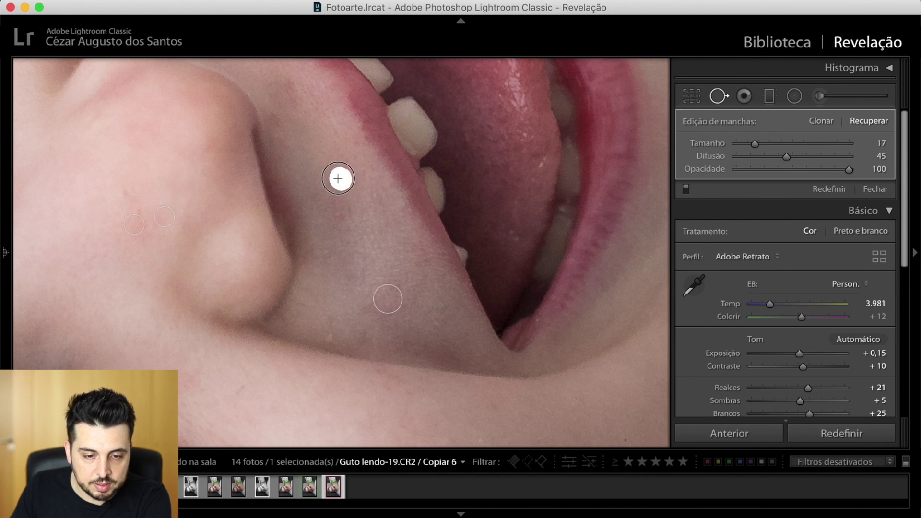
mouse_move(339, 150)
mouse_down()
mouse_move(314, 152)
mouse_move(323, 141)
mouse_up()
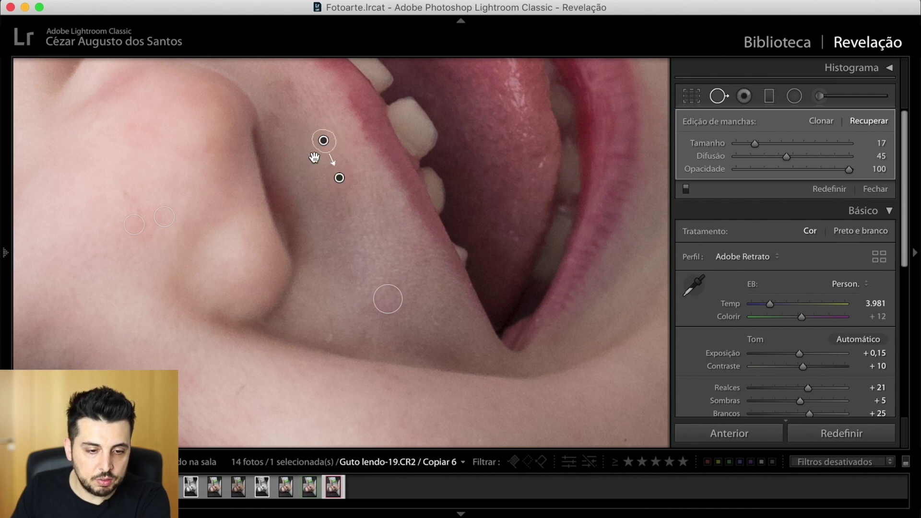
drag(271, 232, 393, 297)
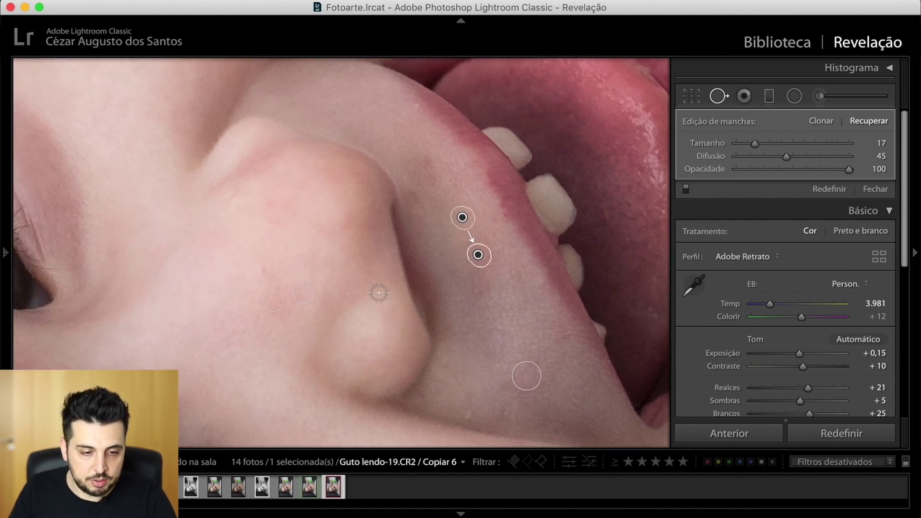
mouse_move(362, 335)
mouse_down()
mouse_move(339, 249)
mouse_move(341, 298)
mouse_up()
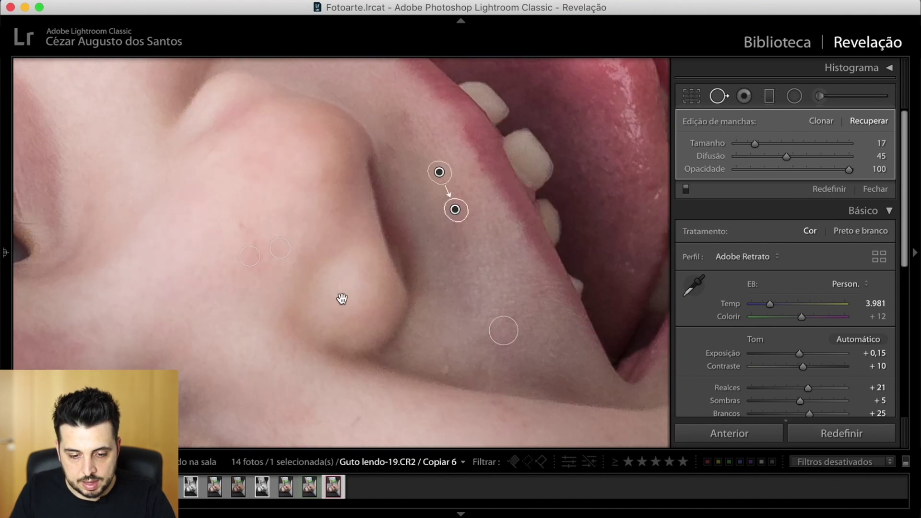
click(446, 365)
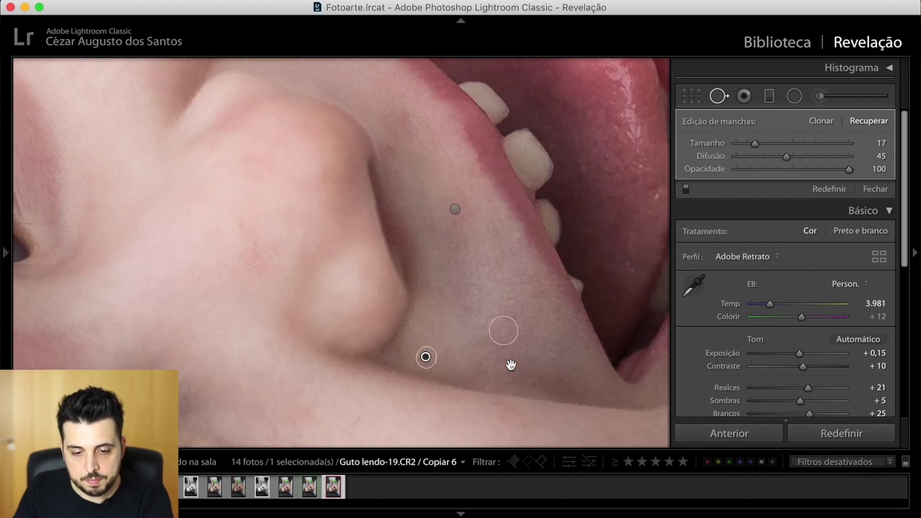
Compare the photo with and without the spot corrections, and close the spot removal tool
click(686, 191)
click(686, 192)
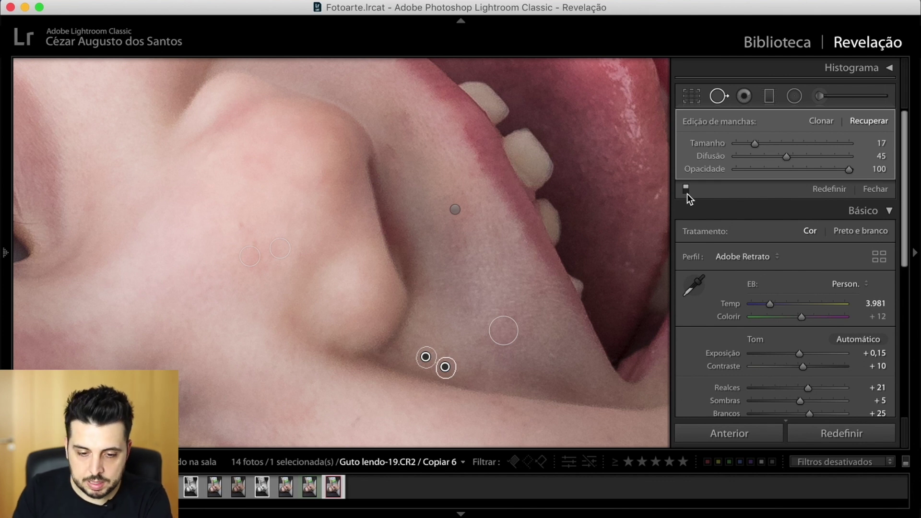
key(Escape)
key(q)
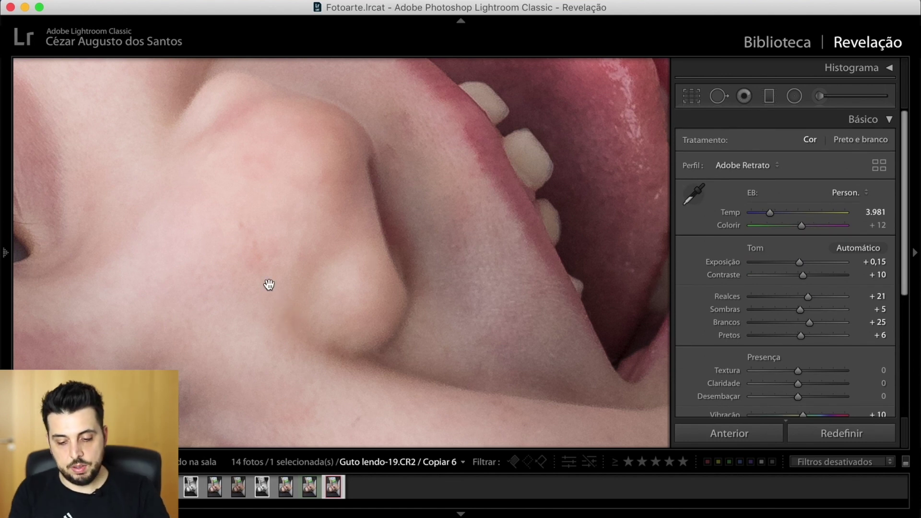
Heal the reddish under-eye area of the upper eye with one brushed stroke at Tamanho 46, sampling the clean skin beside it toward the nose
key(super+minus)
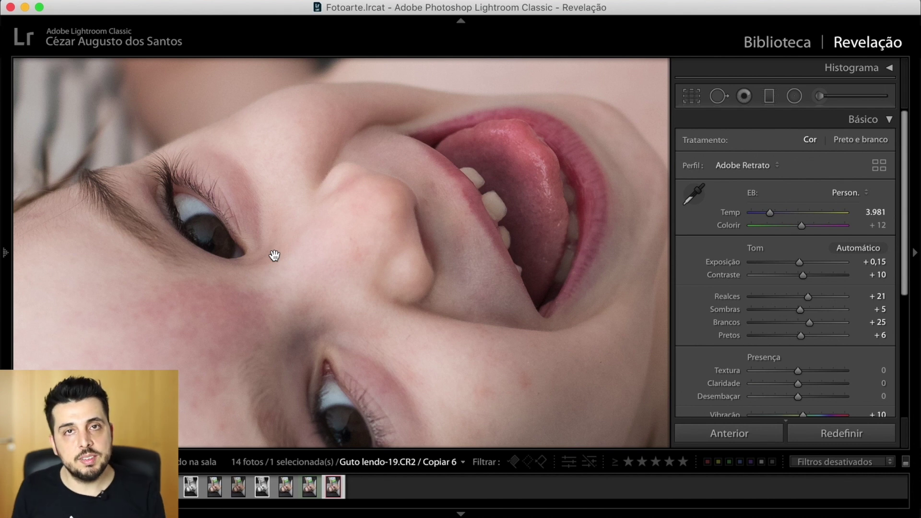
click(719, 96)
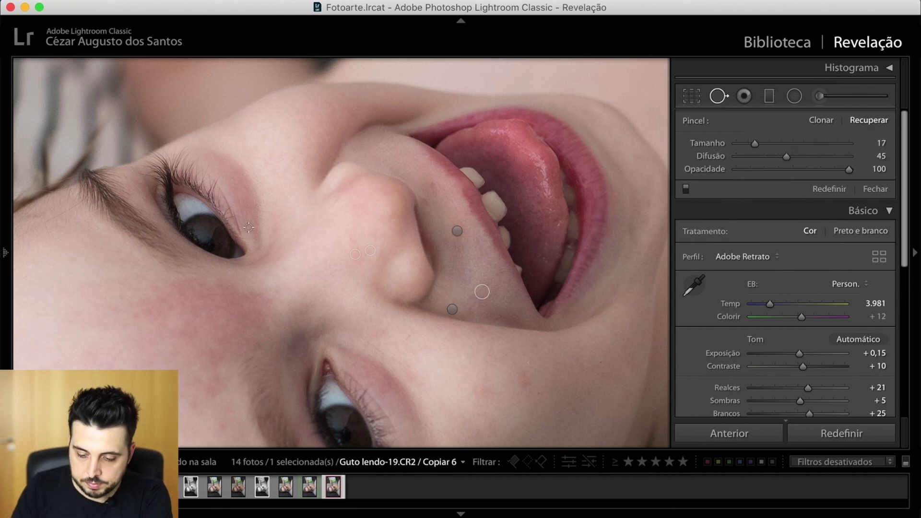
scroll(248, 227, up, 10)
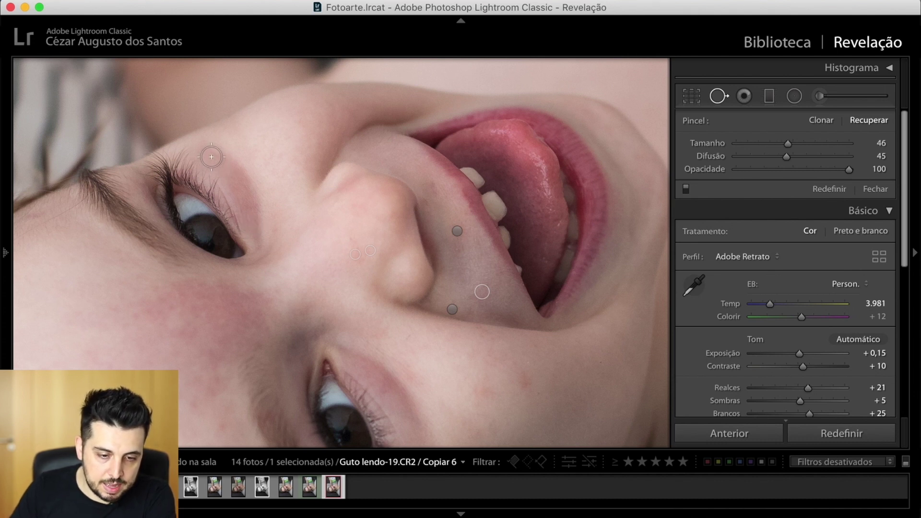
mouse_move(201, 155)
mouse_down()
mouse_move(240, 190)
mouse_move(256, 234)
mouse_move(245, 197)
mouse_move(204, 151)
mouse_up()
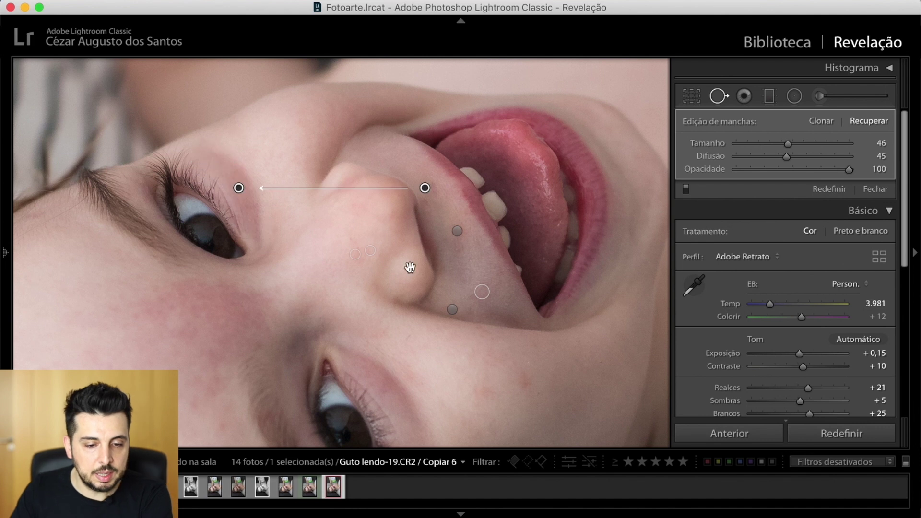
drag(425, 188, 288, 184)
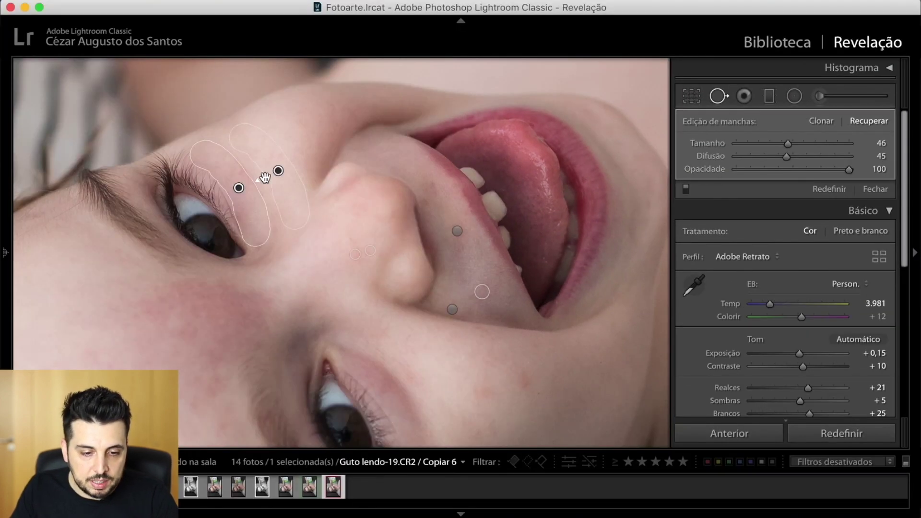
Soften the under-eye correction by setting its Opacidade to 40 and its Difusão to 58
drag(848, 169, 772, 171)
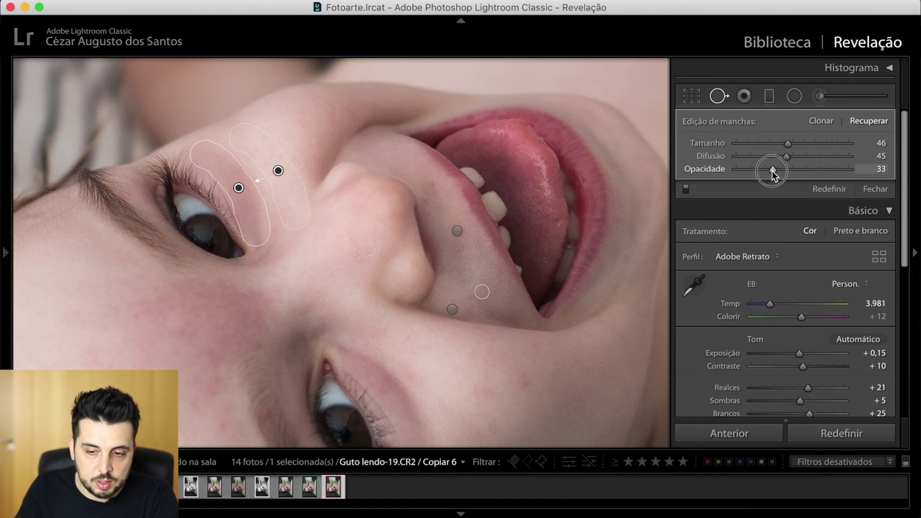
drag(774, 170, 777, 172)
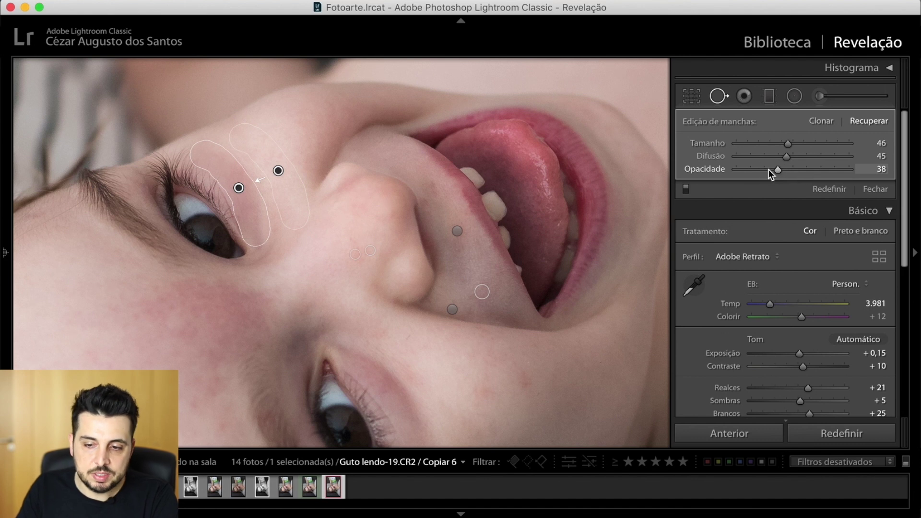
drag(778, 171, 781, 171)
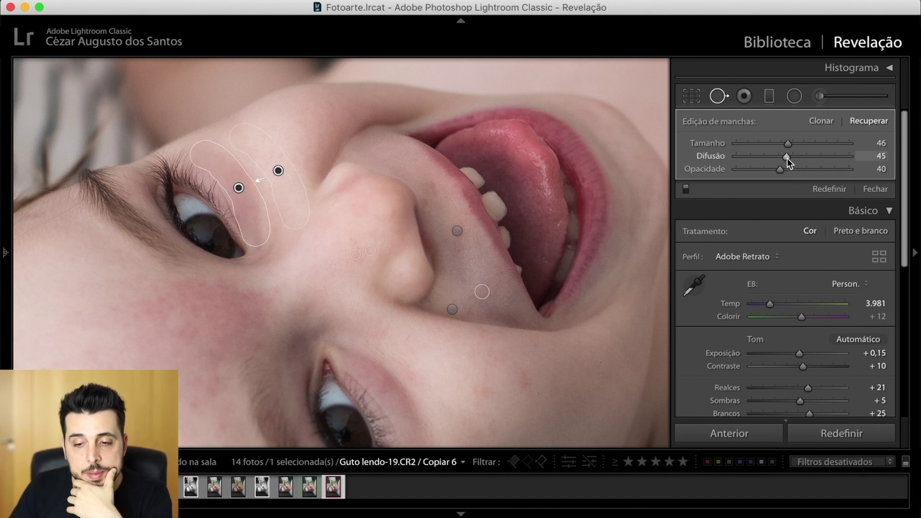
drag(787, 157, 802, 158)
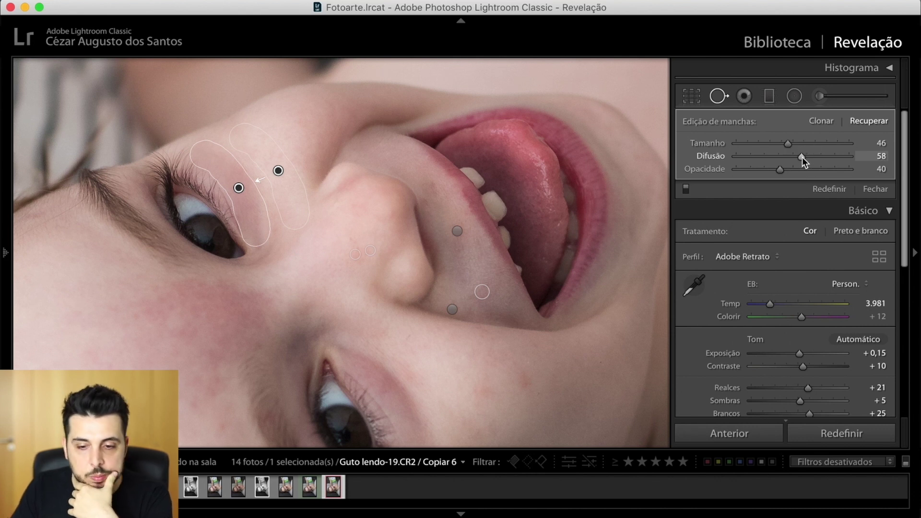
Compare the portrait with and without the spot corrections, leaving them switched on
click(687, 193)
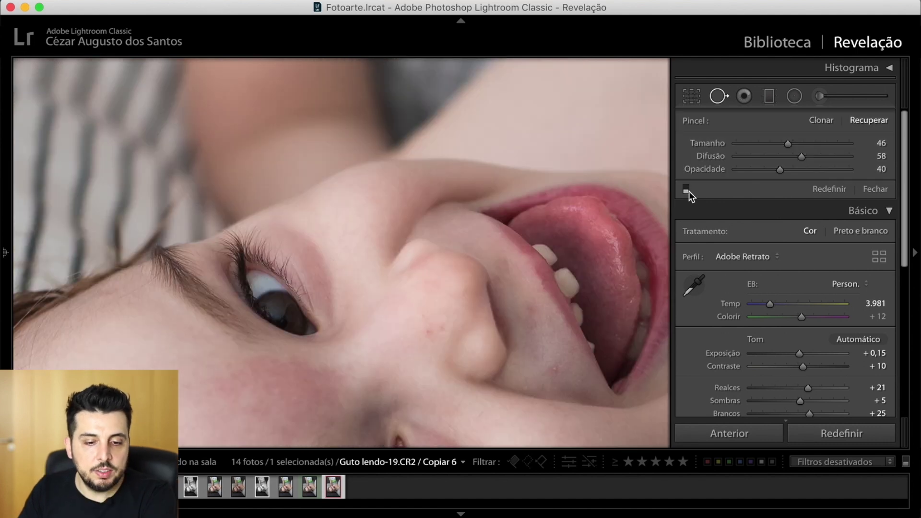
click(687, 190)
click(688, 191)
click(688, 191)
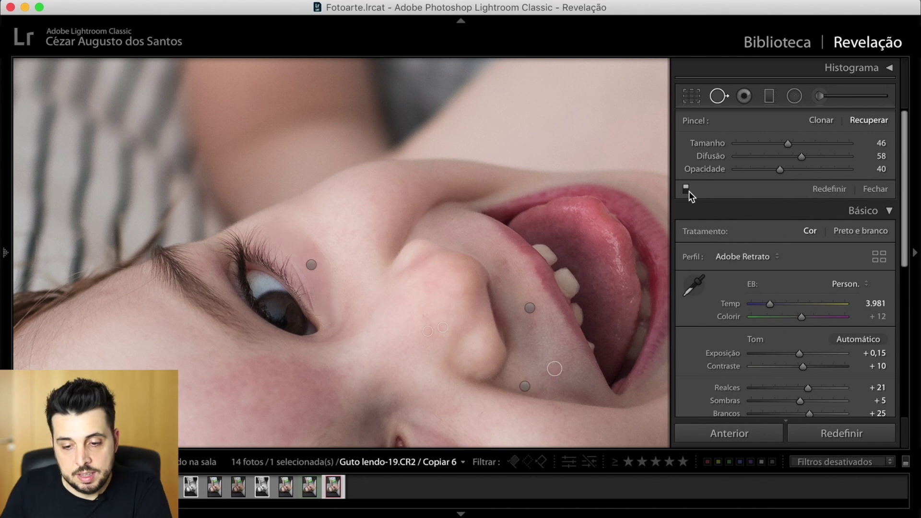